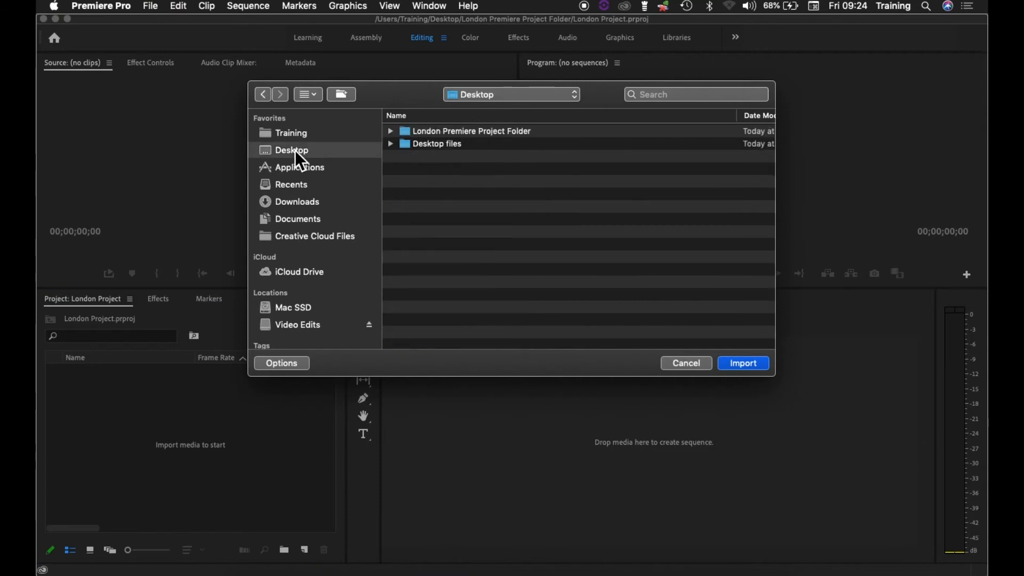
Import clips MVI_4100, MVI_4093, MVI_4083, MVI_4077 and MVI_4061 from the Media folder inside London Premiere Project Folder.
{"action": "double_click", "coordinate": [412, 131]}
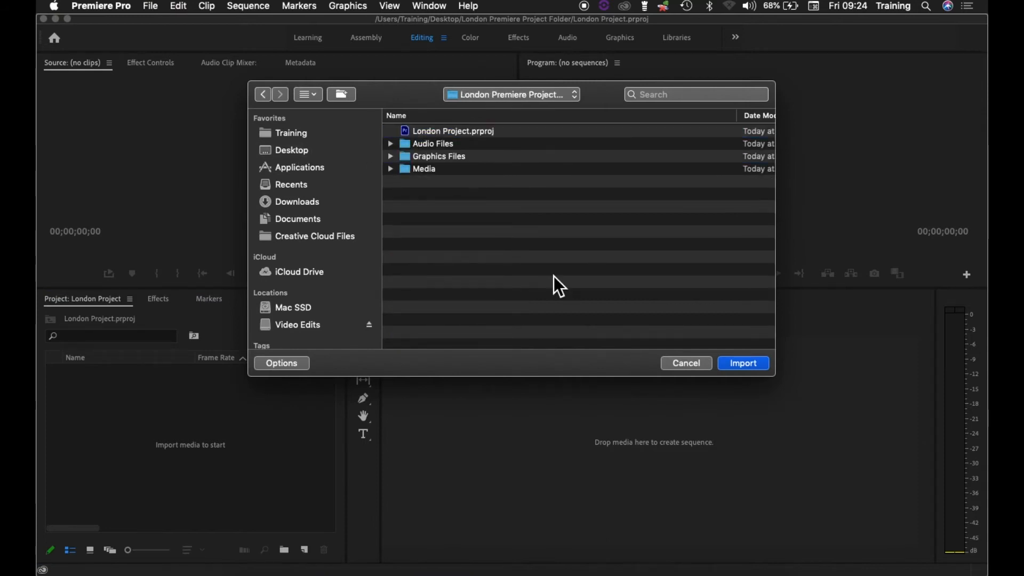
{"action": "left_click", "coordinate": [390, 170]}
{"action": "left_click", "coordinate": [434, 196]}
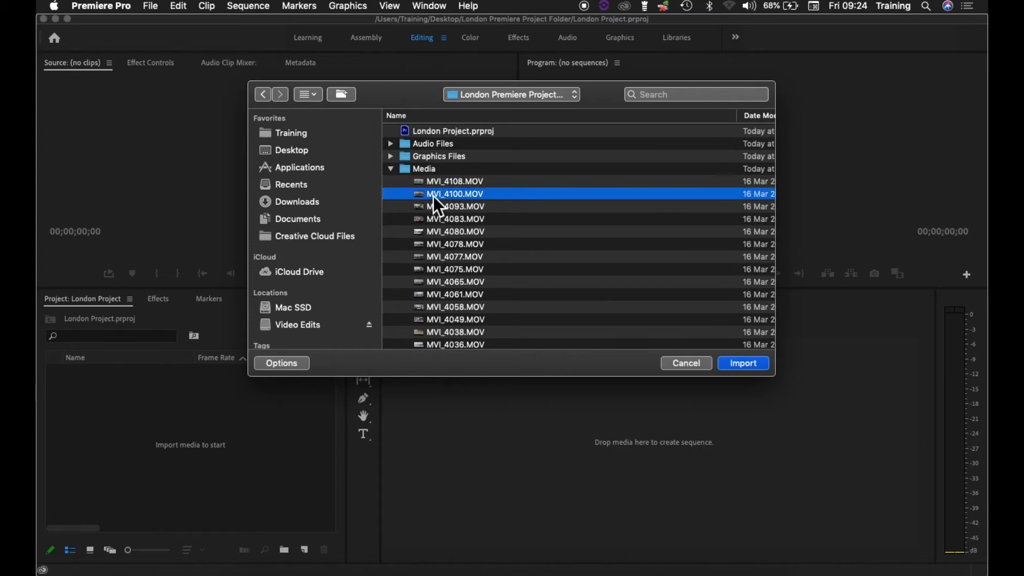
{"action": "left_click", "coordinate": [437, 224], "text": "shift"}
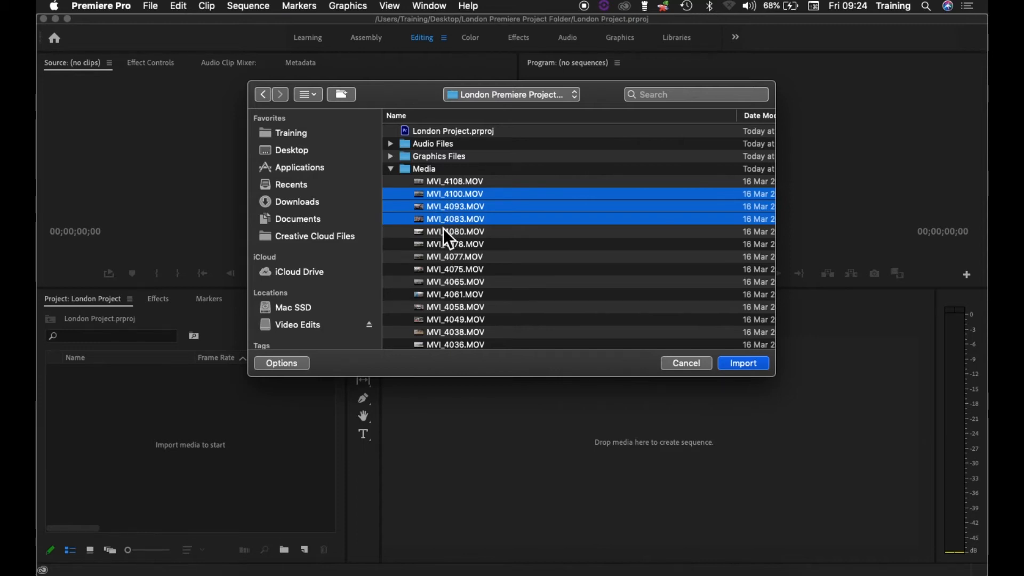
{"action": "left_click", "coordinate": [438, 261], "text": "super"}
{"action": "left_click", "coordinate": [449, 299], "text": "super"}
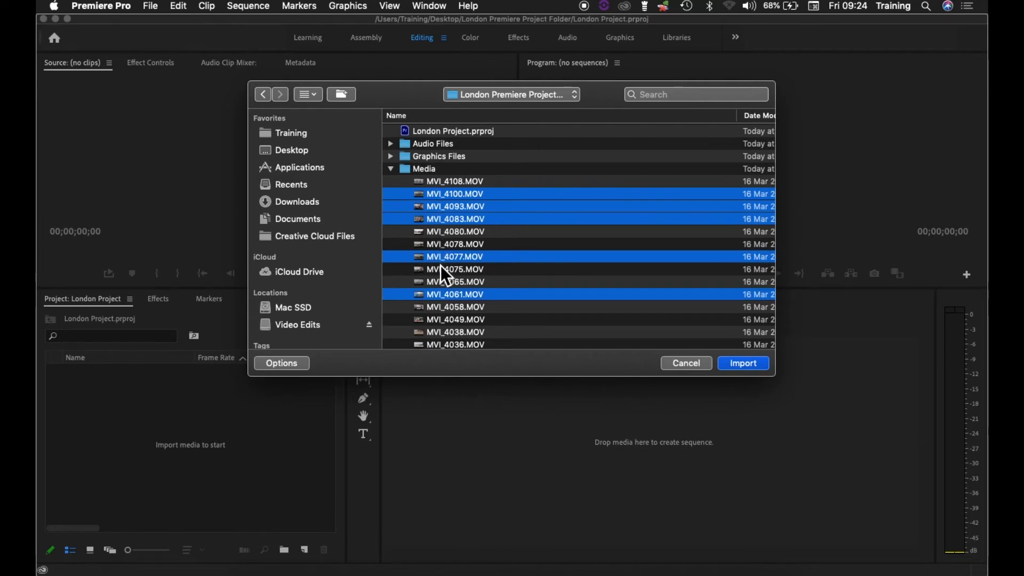
{"action": "left_click", "coordinate": [744, 364]}
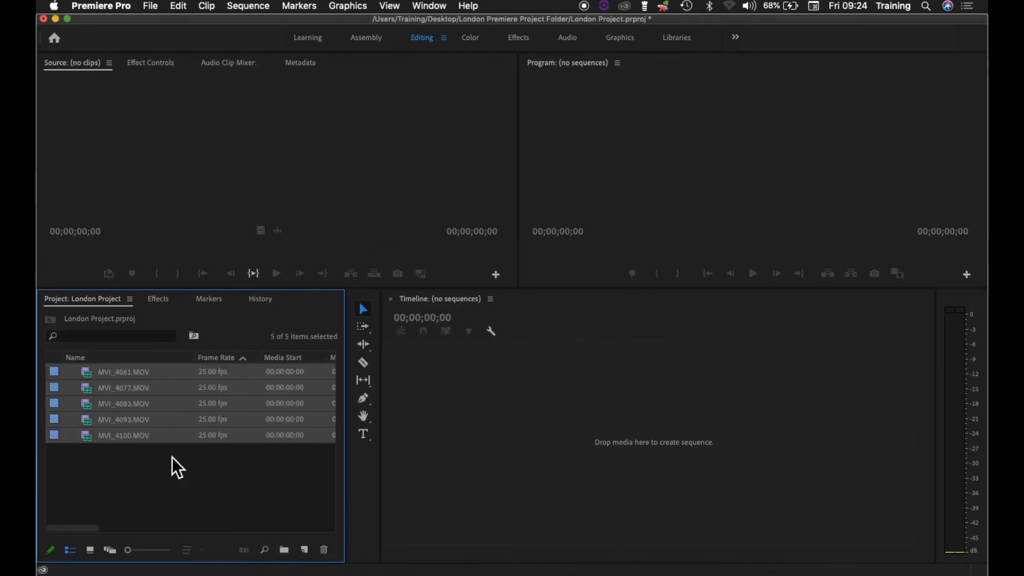
Delete all five imported MOV clips from the project.
{"action": "left_click", "coordinate": [147, 375]}
{"action": "left_click", "coordinate": [142, 434], "text": "shift"}
{"action": "key", "text": "Delete"}
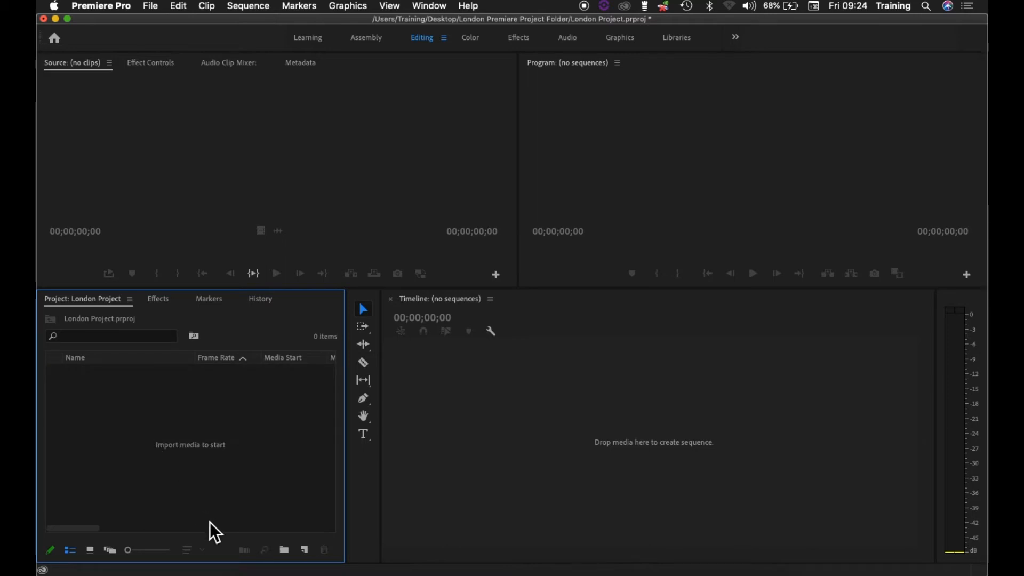
Import clips MVI_4093, MVI_4083, MVI_4080 and MVI_4078 from the Media folder and delete them from the project.
{"action": "double_click", "coordinate": [232, 412]}
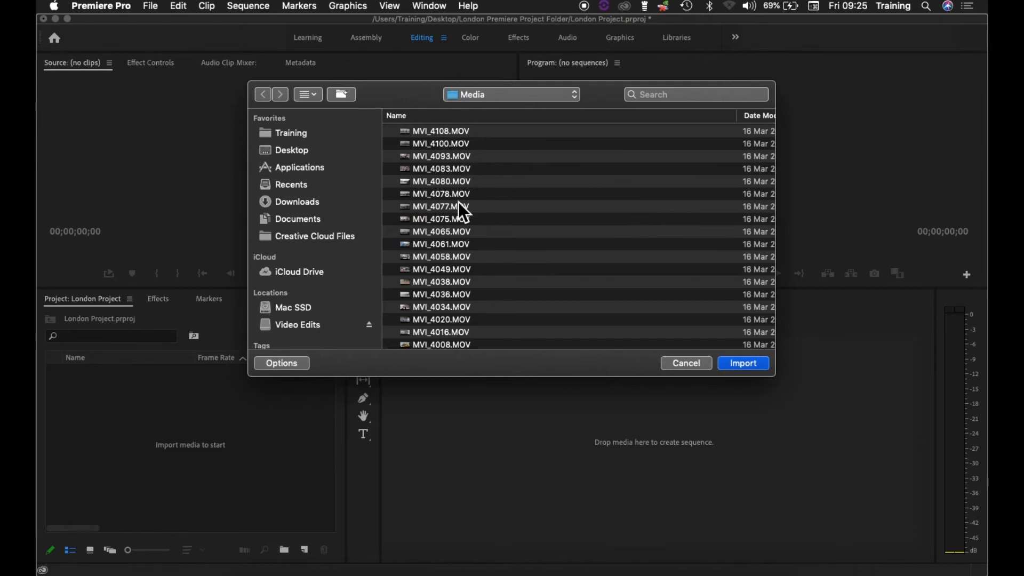
{"action": "left_click_drag", "start_coordinate": [450, 155], "coordinate": [450, 202]}
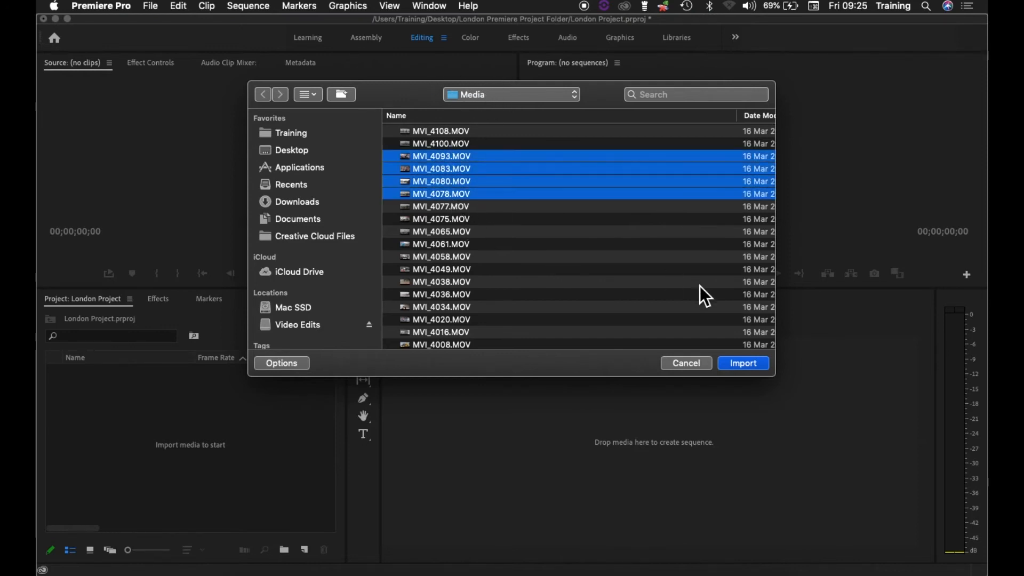
{"action": "left_click", "coordinate": [747, 365]}
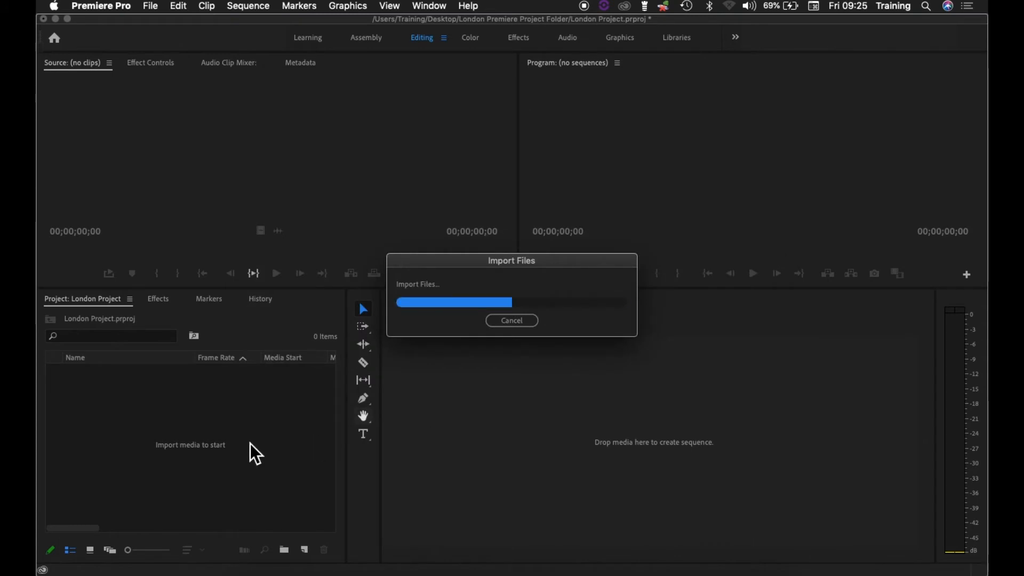
{"action": "key", "text": "BackSpace"}
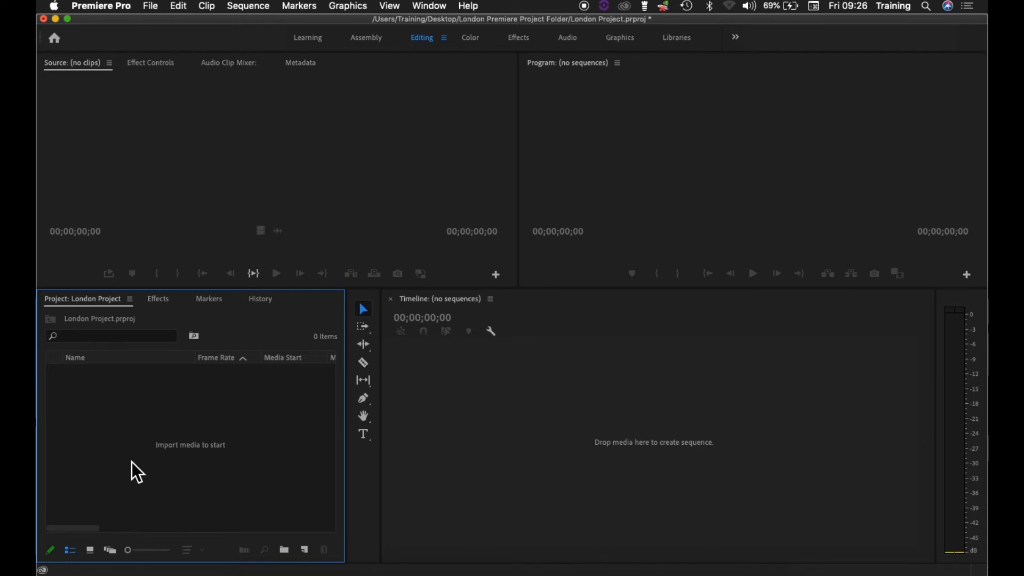
Import the whole Graphics Files folder from London Premiere Project Folder as a bin.
{"action": "right_click", "coordinate": [114, 415]}
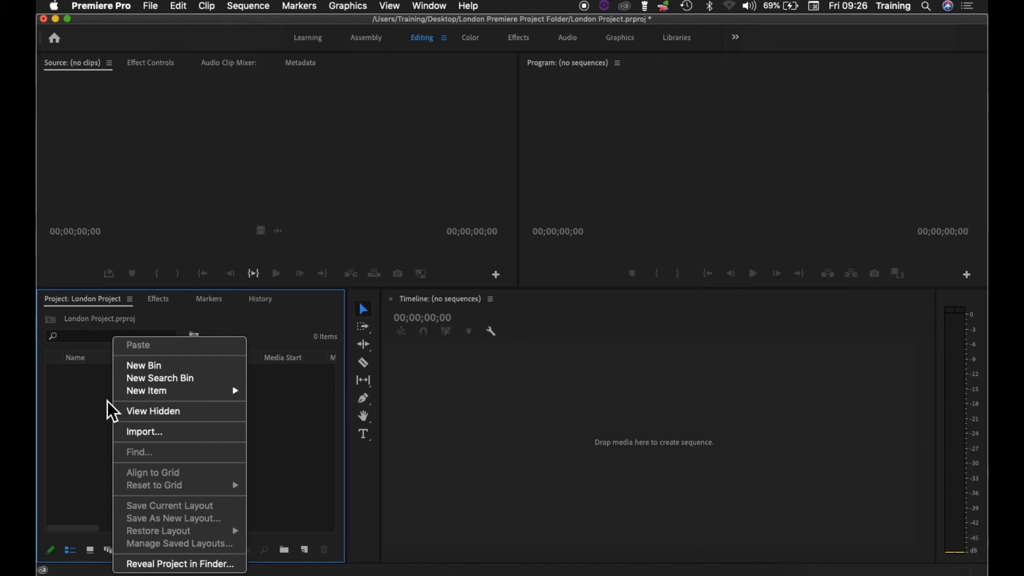
{"action": "left_click", "coordinate": [152, 437]}
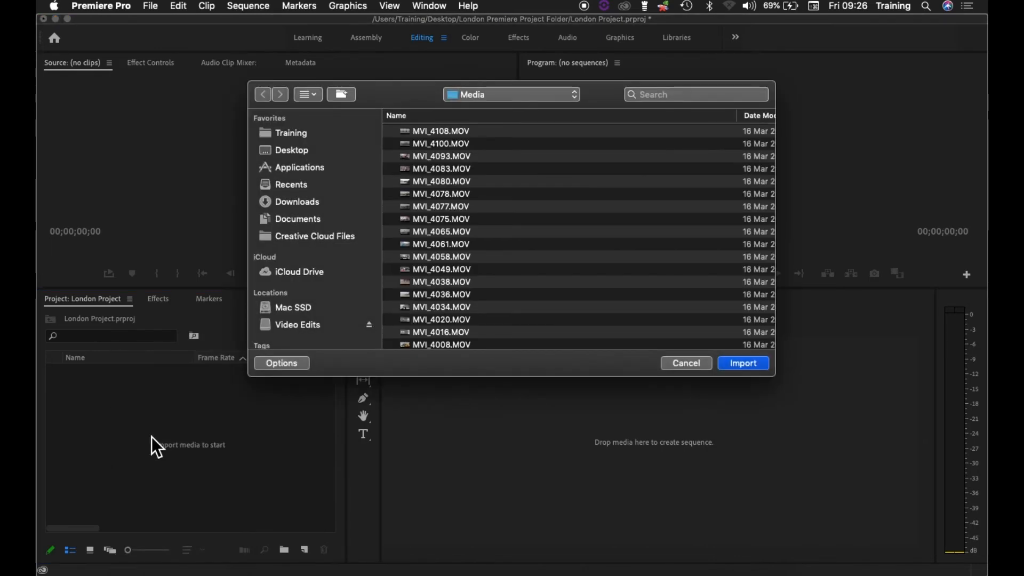
{"action": "left_click", "coordinate": [479, 97]}
{"action": "left_click", "coordinate": [479, 109]}
{"action": "left_click", "coordinate": [390, 169]}
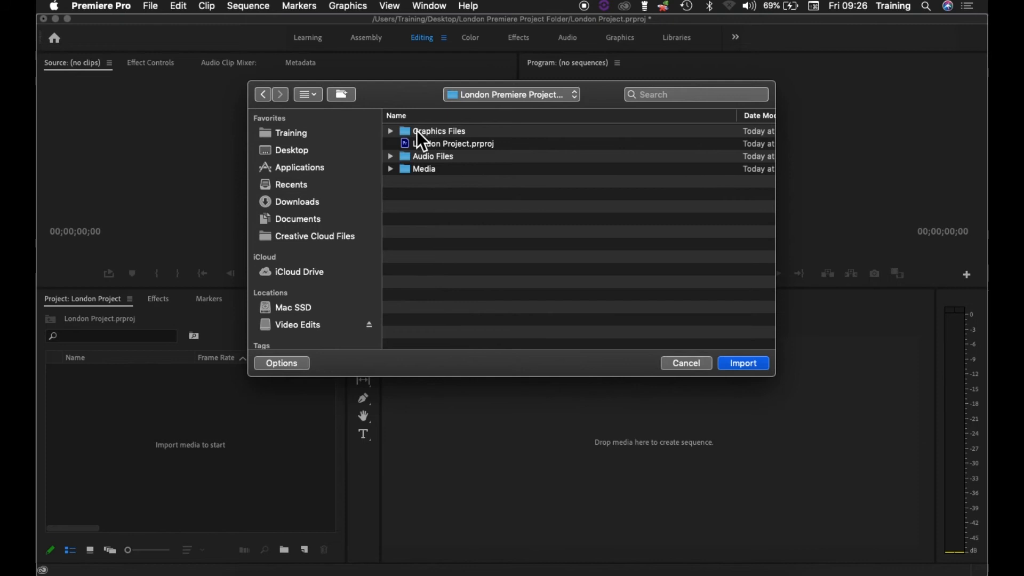
{"action": "left_click", "coordinate": [417, 131]}
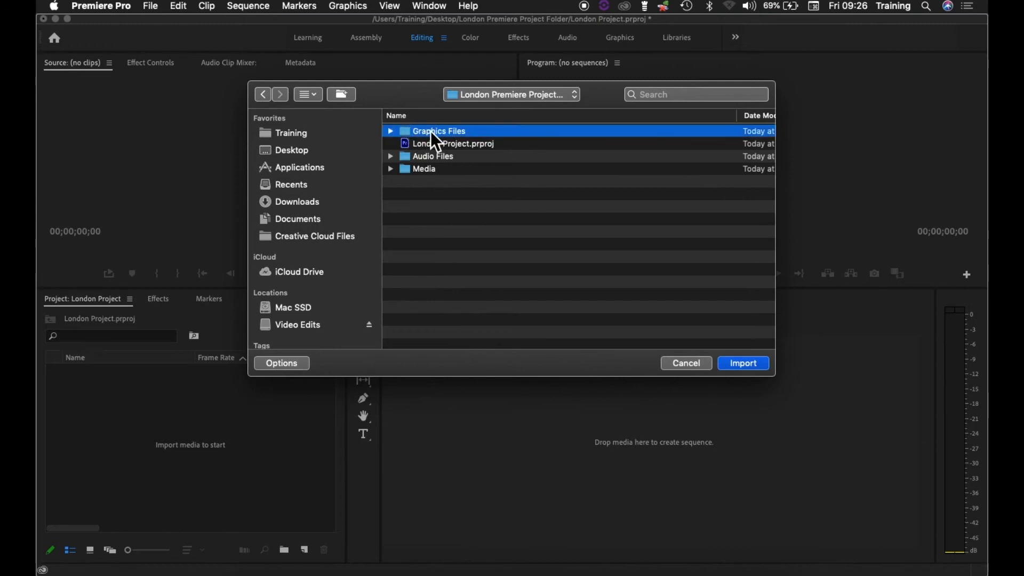
{"action": "left_click", "coordinate": [748, 364]}
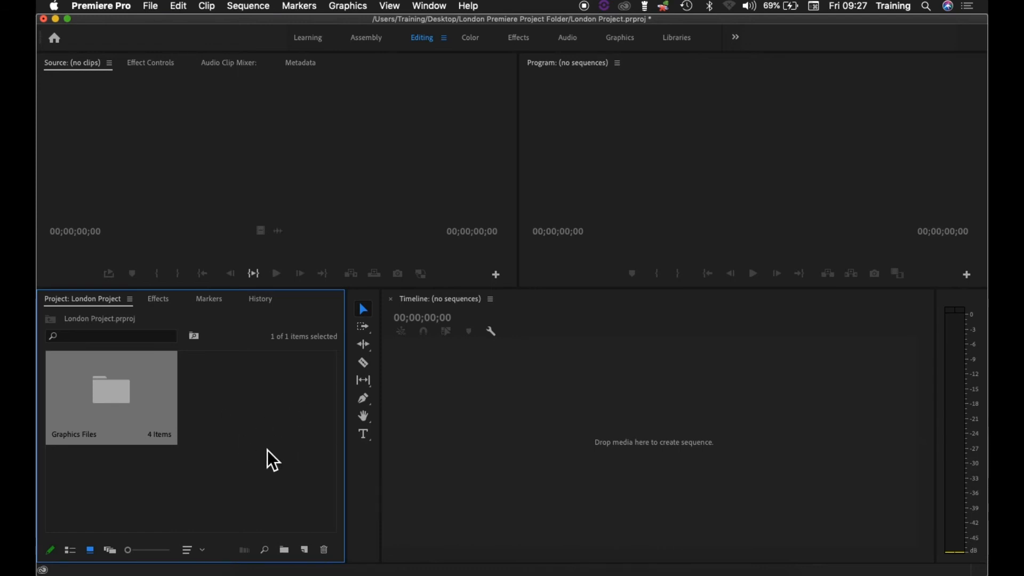
Import the whole Audio Files folder from London Premiere Project Folder as a second bin.
{"action": "double_click", "coordinate": [289, 418]}
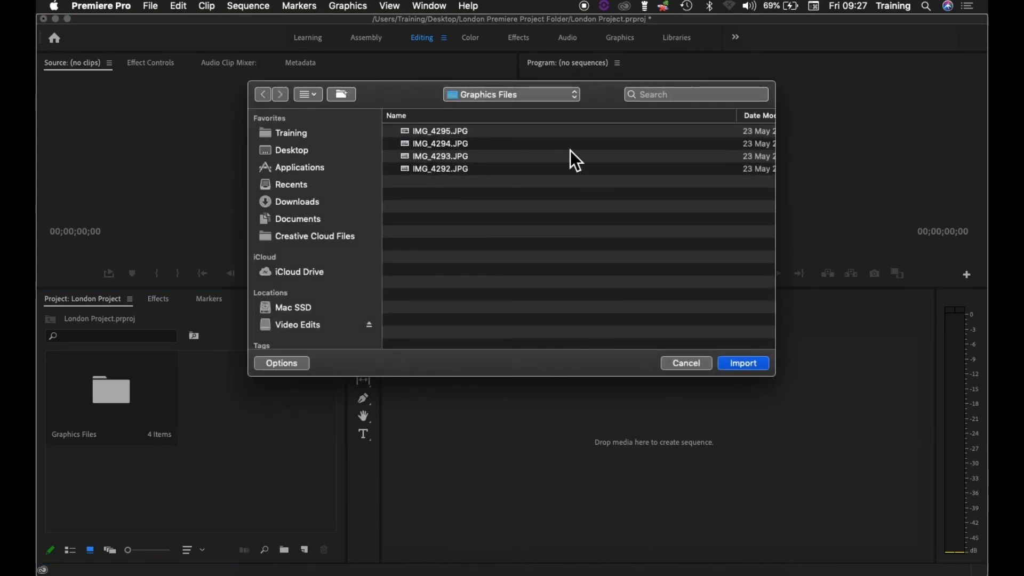
{"action": "left_click", "coordinate": [517, 96]}
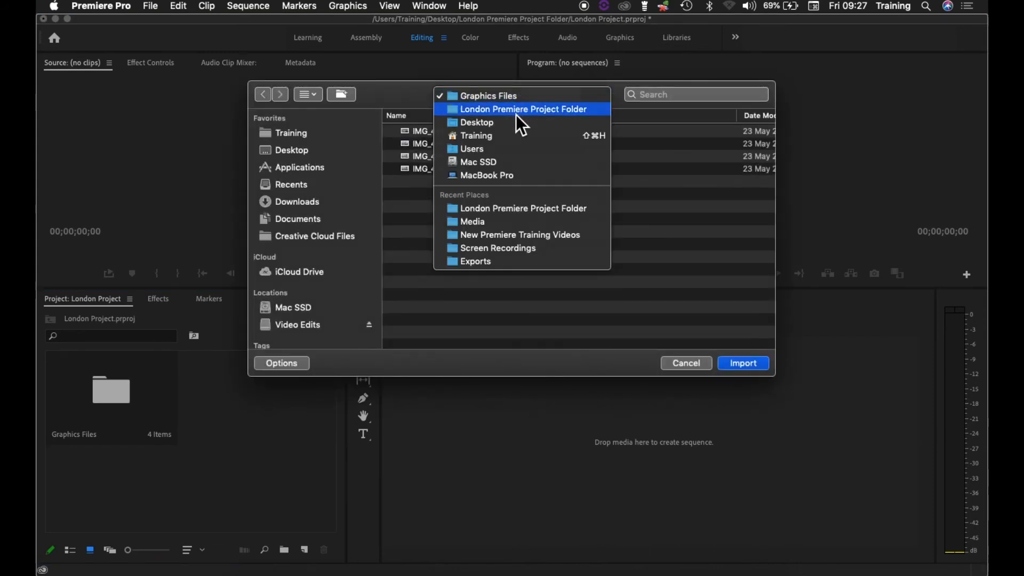
{"action": "left_click", "coordinate": [516, 109]}
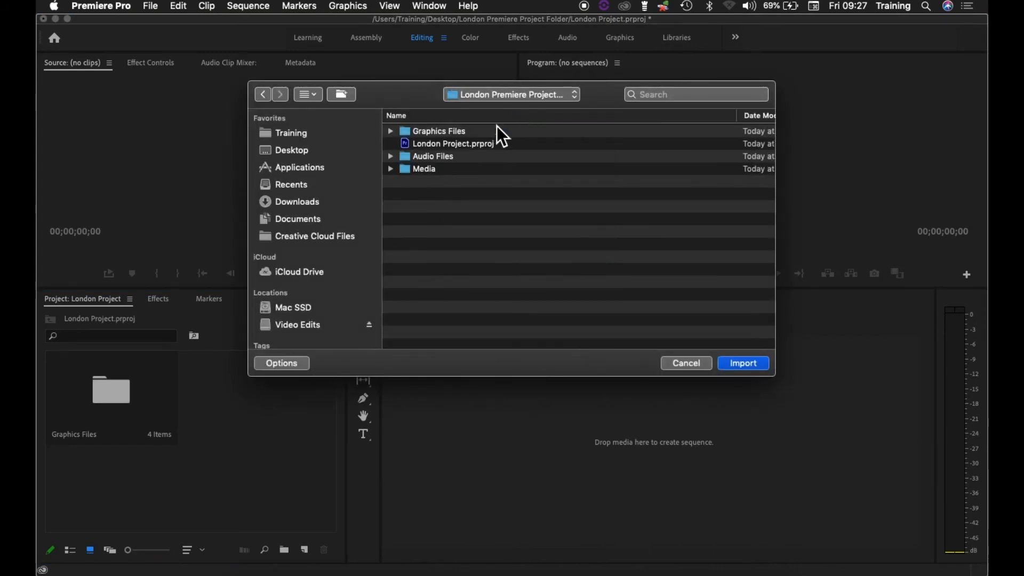
{"action": "left_click", "coordinate": [405, 160]}
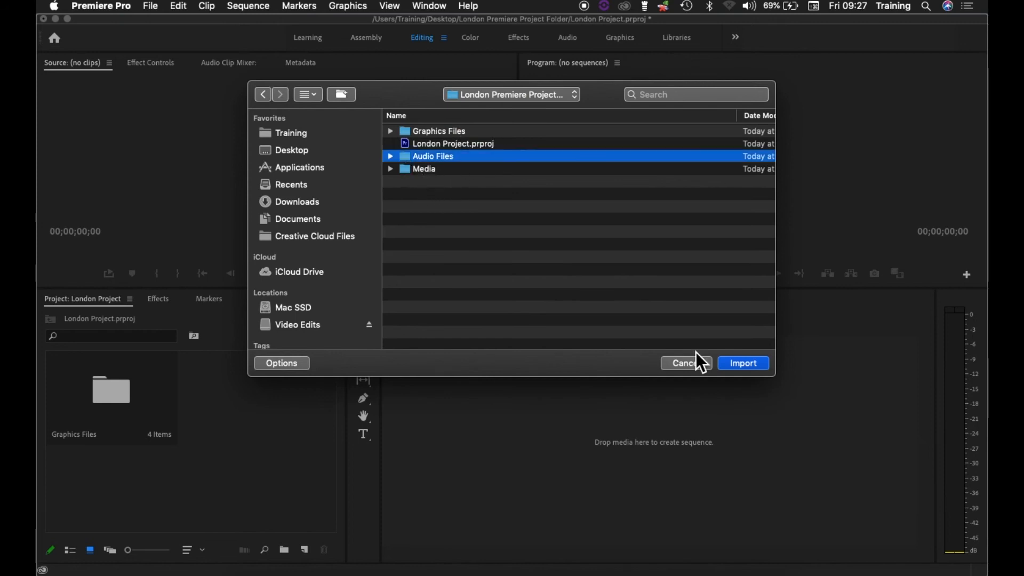
{"action": "left_click", "coordinate": [742, 365]}
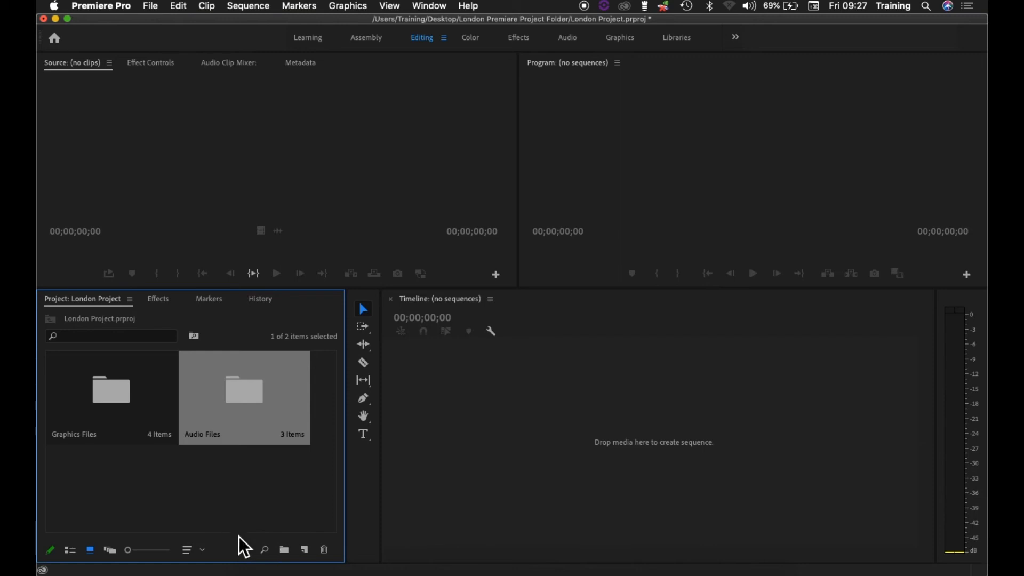
Switch to the London Premiere Project Folder in Finder and import its Media folder directly into the Premiere Pro project.
{"action": "left_click", "coordinate": [233, 557]}
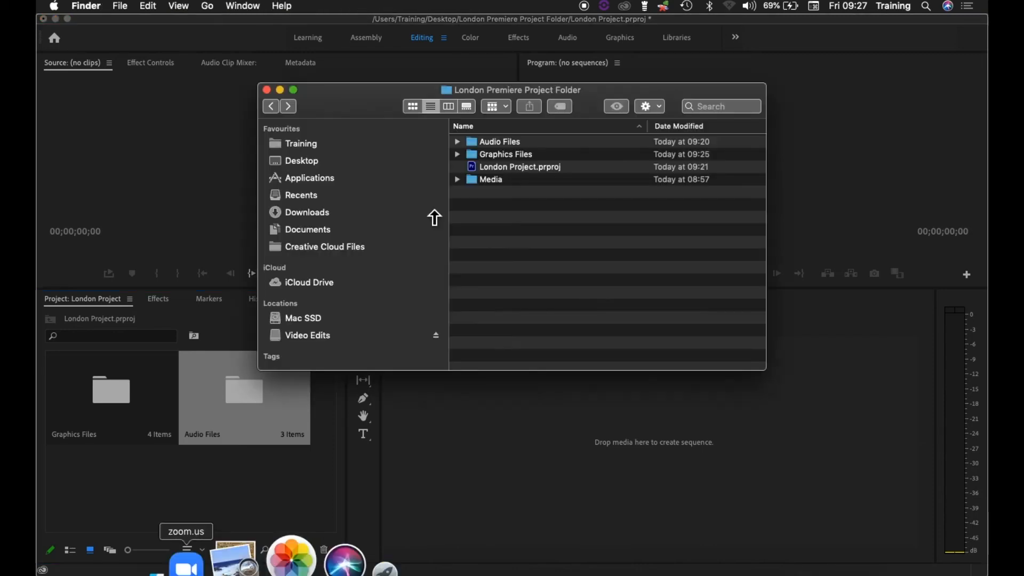
{"action": "left_click_drag", "start_coordinate": [391, 111], "coordinate": [425, 104]}
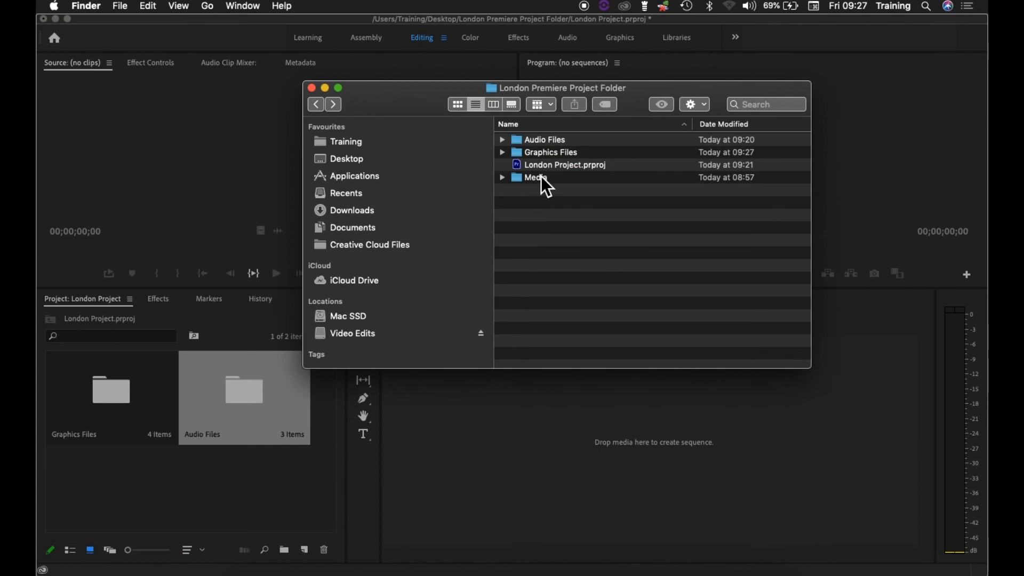
{"action": "left_click", "coordinate": [529, 181]}
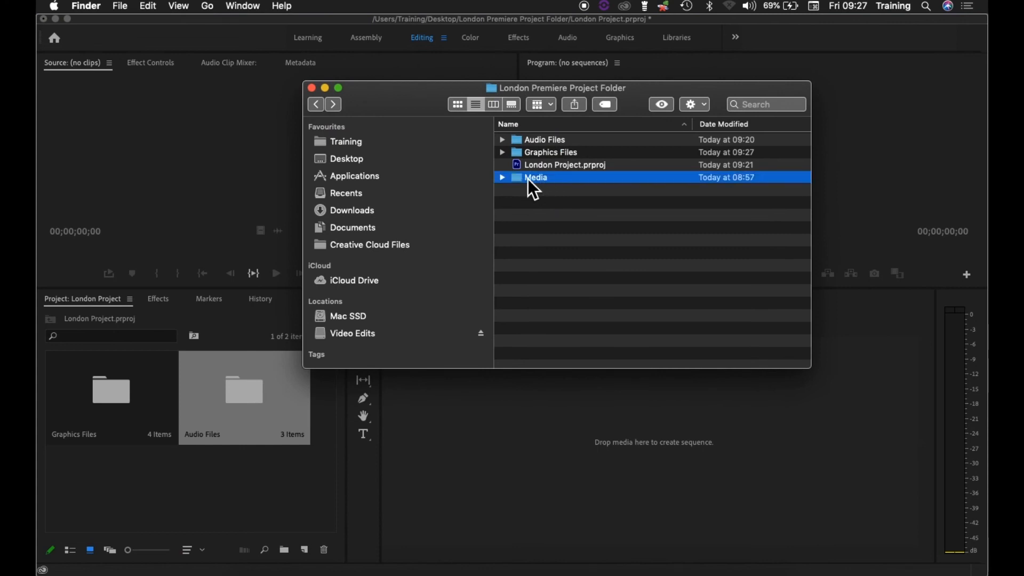
{"action": "left_click_drag", "start_coordinate": [521, 180], "coordinate": [143, 480]}
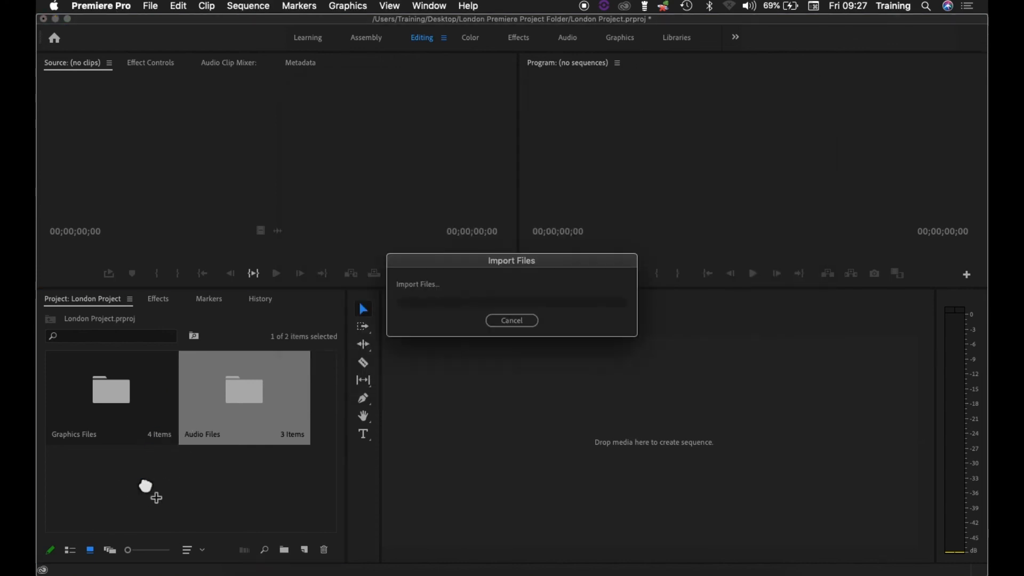